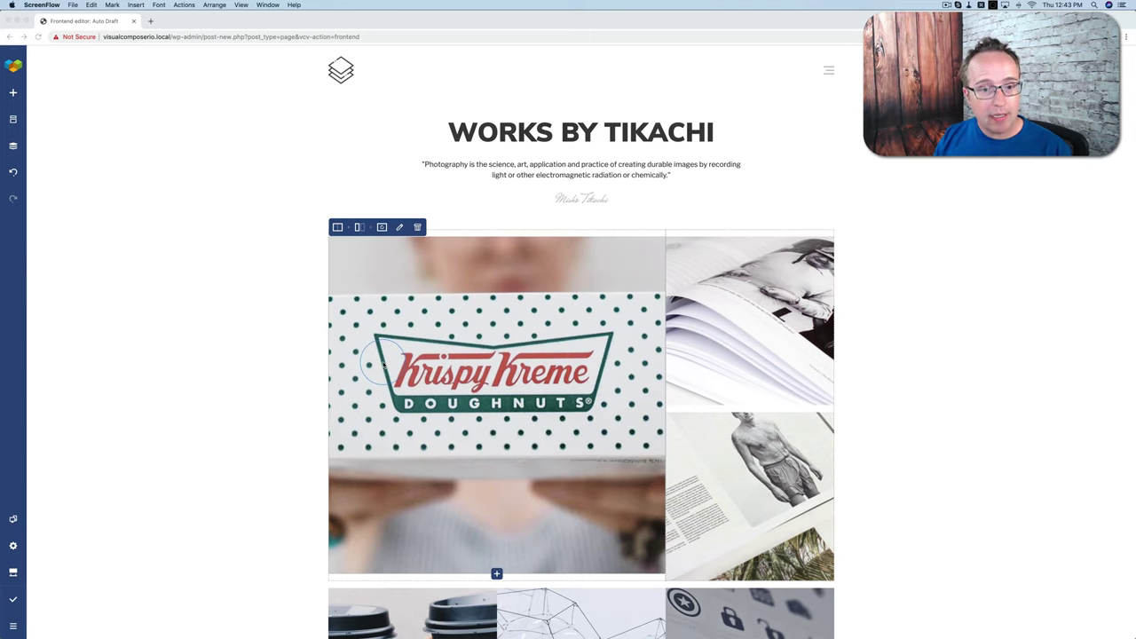
Step: Give the icon above Creative Photography the extra class name "blue-background" and copy that class name
scroll(402, 338, "down", 10)
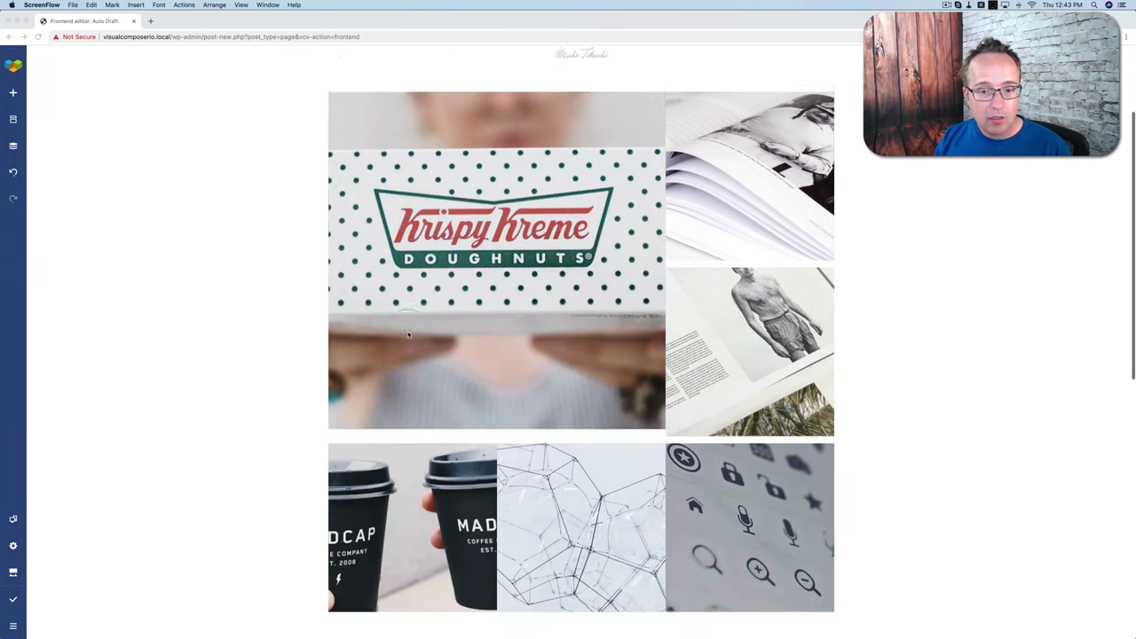
left_click(343, 286)
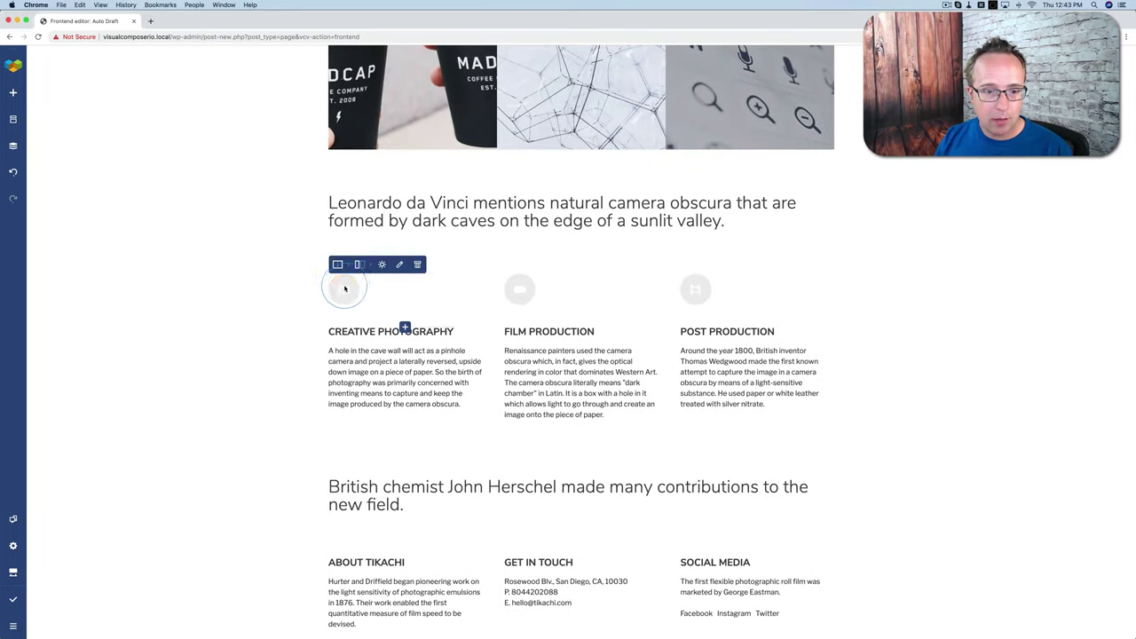
left_click(400, 265)
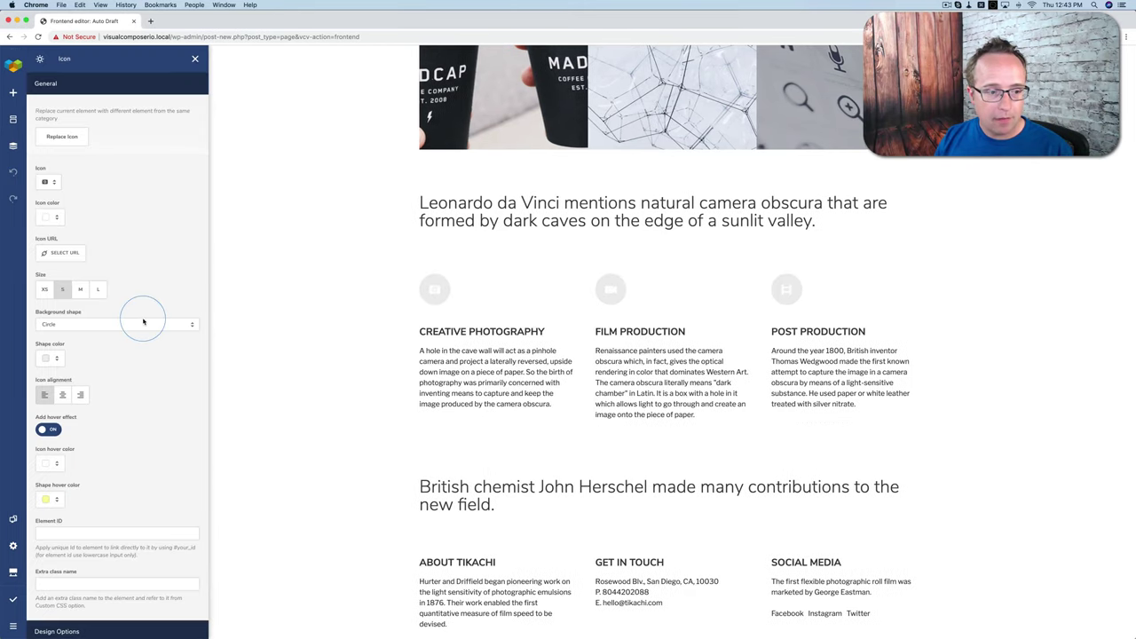
scroll(124, 370, "down", 4)
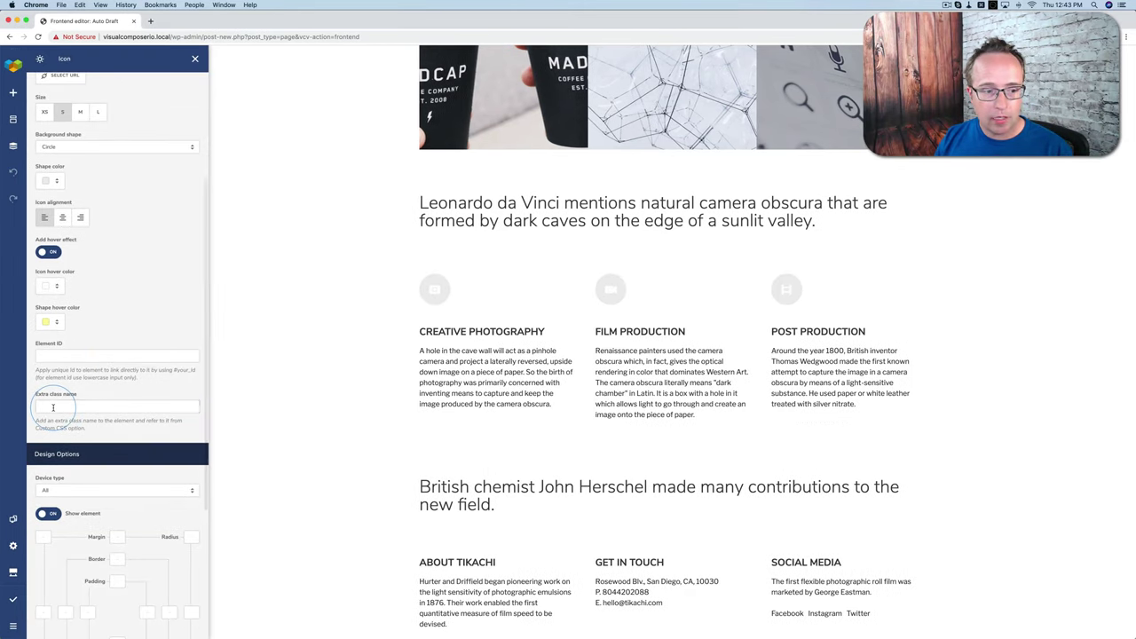
scroll(125, 410, "down", 3)
scroll(123, 391, "down", 2)
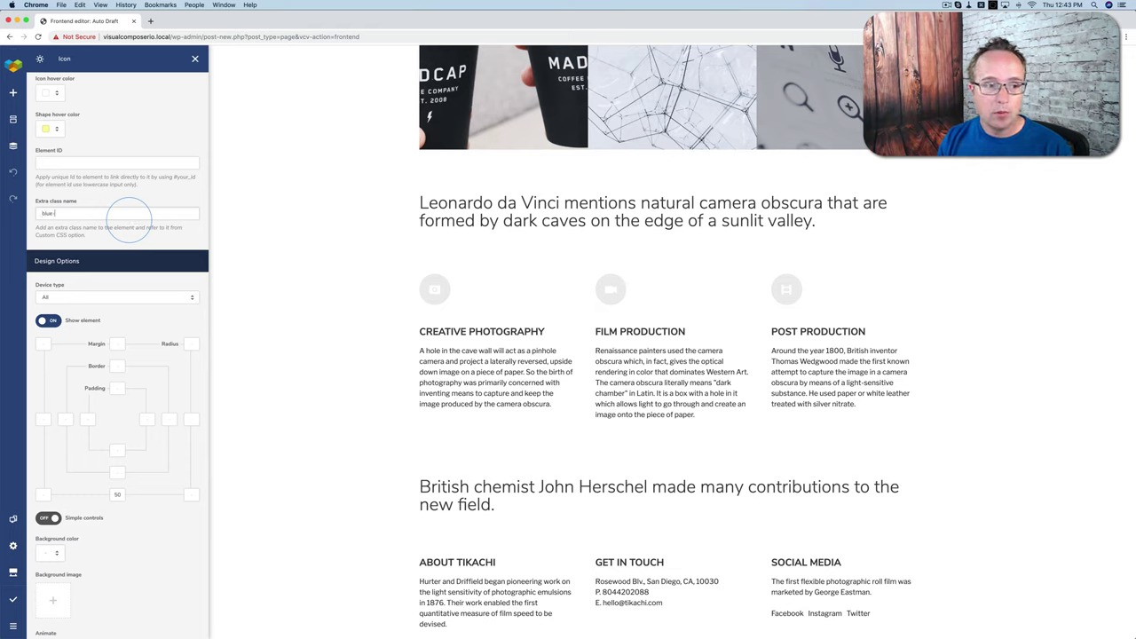
key("super+a")
key("super+c")
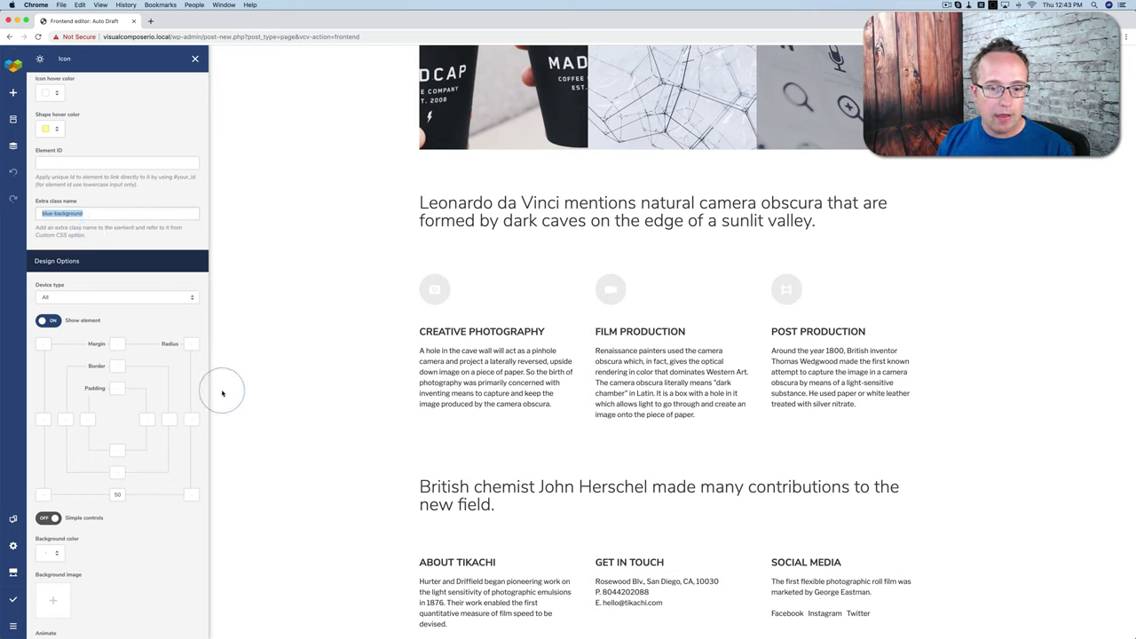
Step: Paste the copied class name "blue-background" as the extra class name of the Film Production icon
left_click(669, 269)
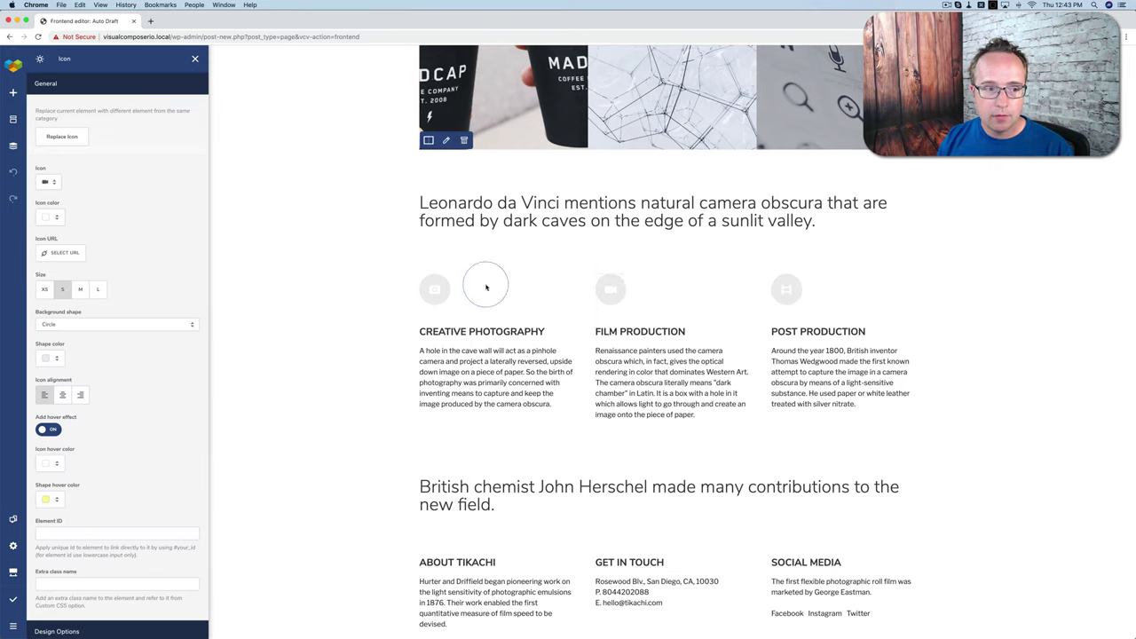
scroll(100, 404, "down", 5)
left_click(114, 426)
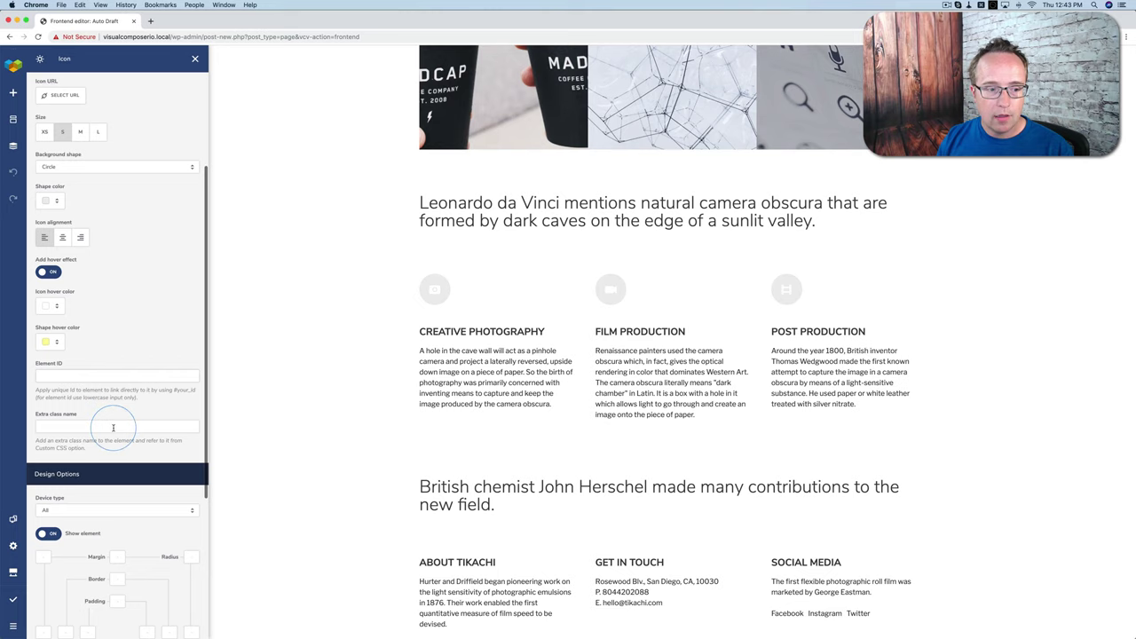
key("super+v")
Step: Paste "blue-background" as the extra class name of the Post Production icon
mouse_move(795, 290)
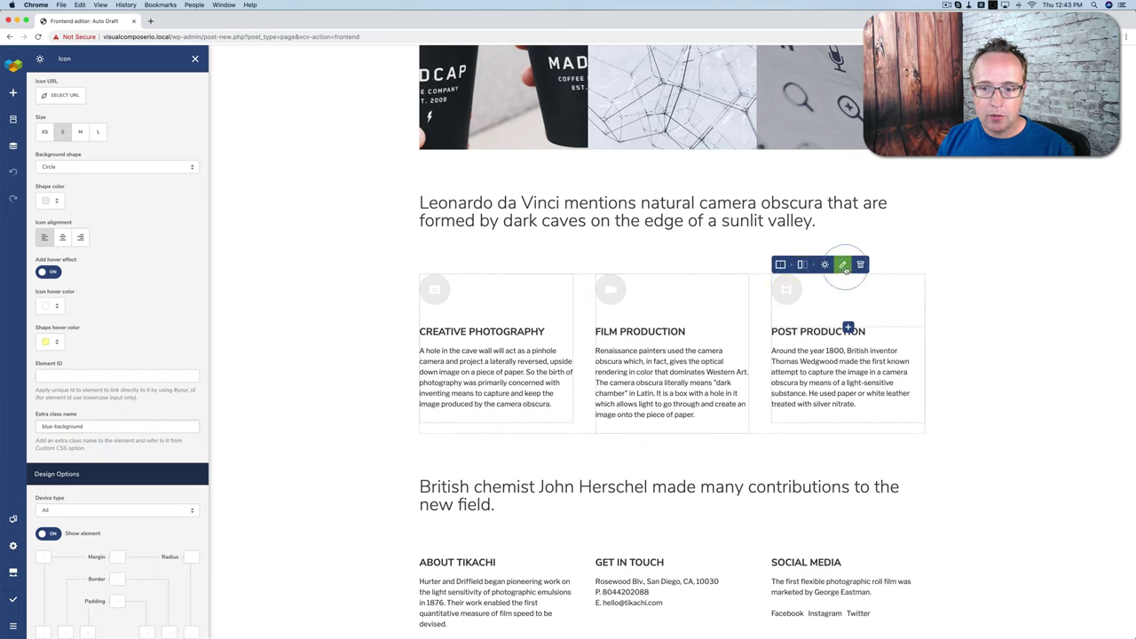
left_click(842, 264)
scroll(105, 331, "down", 3)
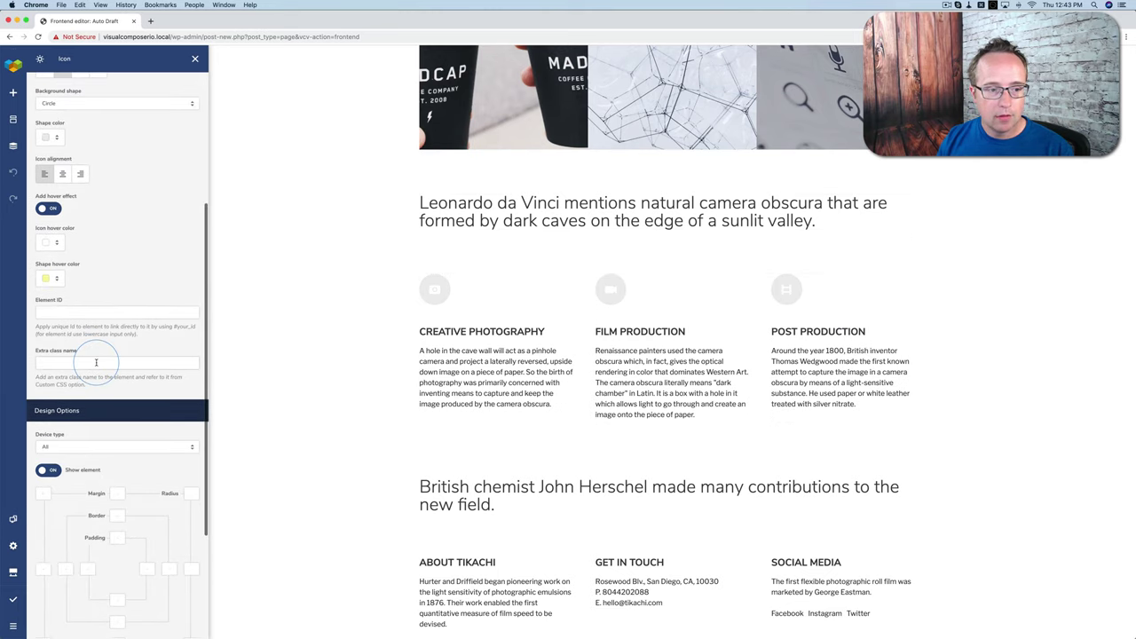
left_click(96, 363)
key("super+v")
left_click(79, 509)
Step: Add the rule ".blue-background {background-color:blue;}" to the page's local custom CSS
left_click(13, 545)
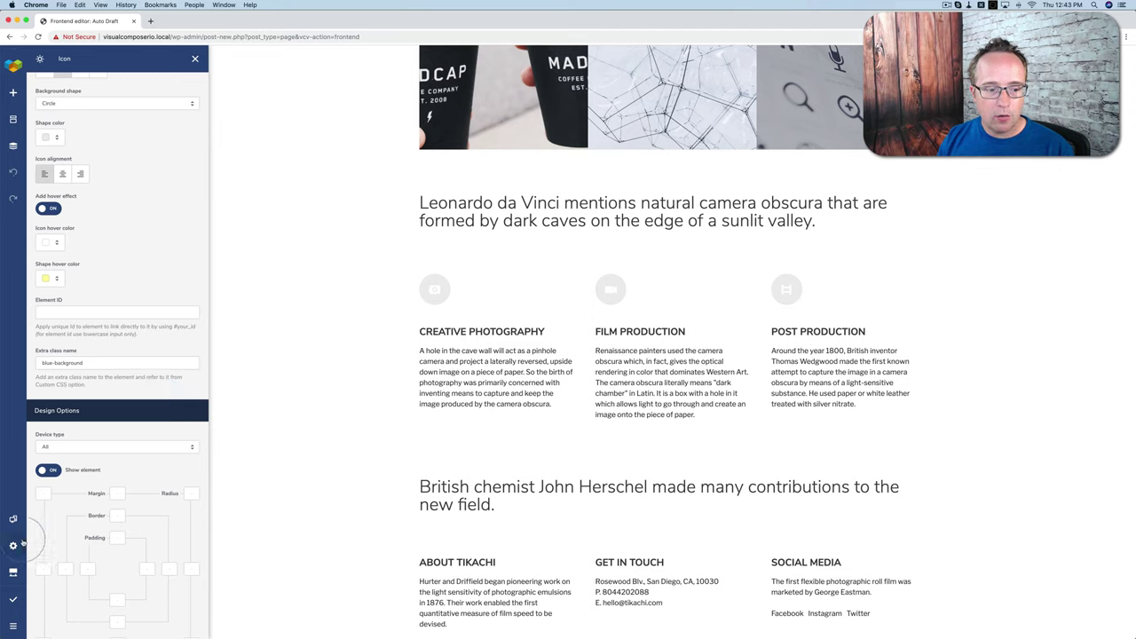
left_click(102, 262)
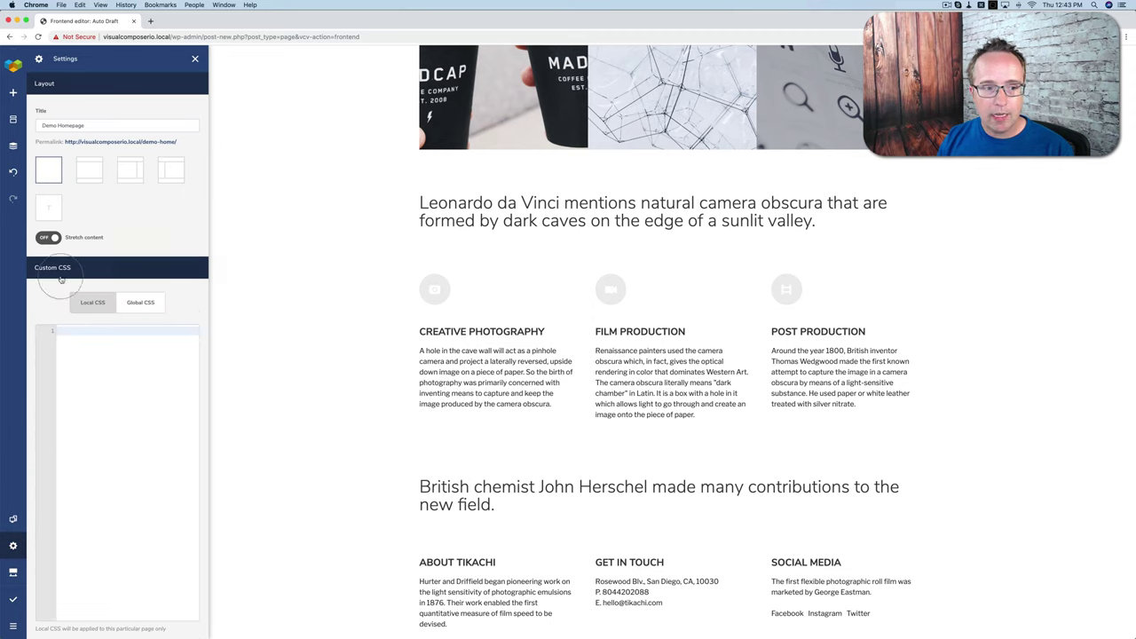
left_click(88, 373)
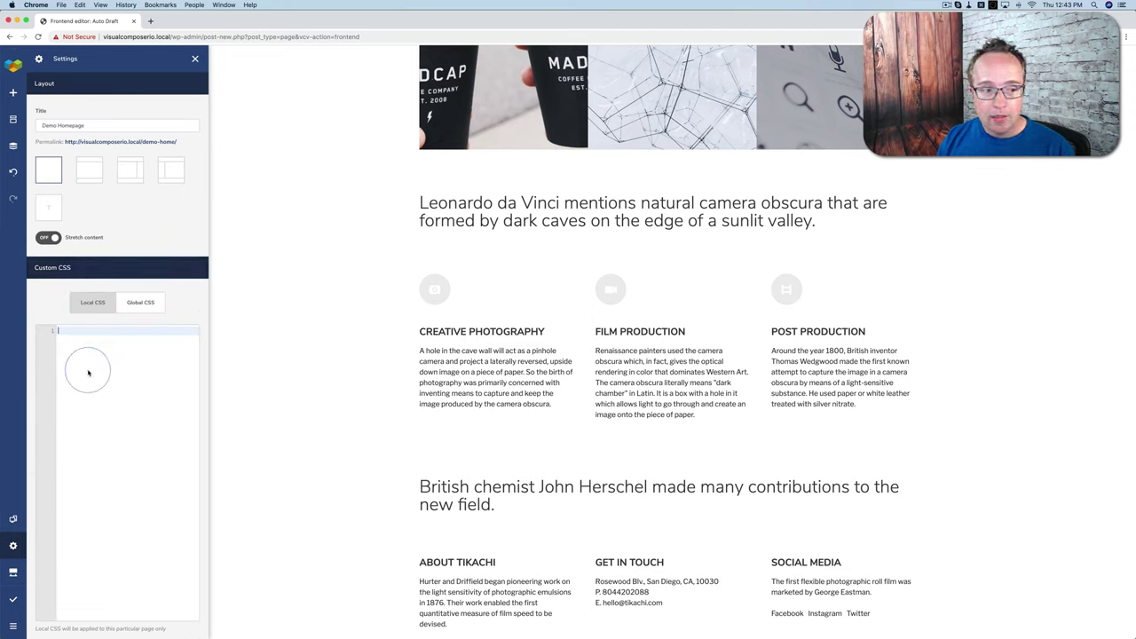
type(".")
key("super+v")
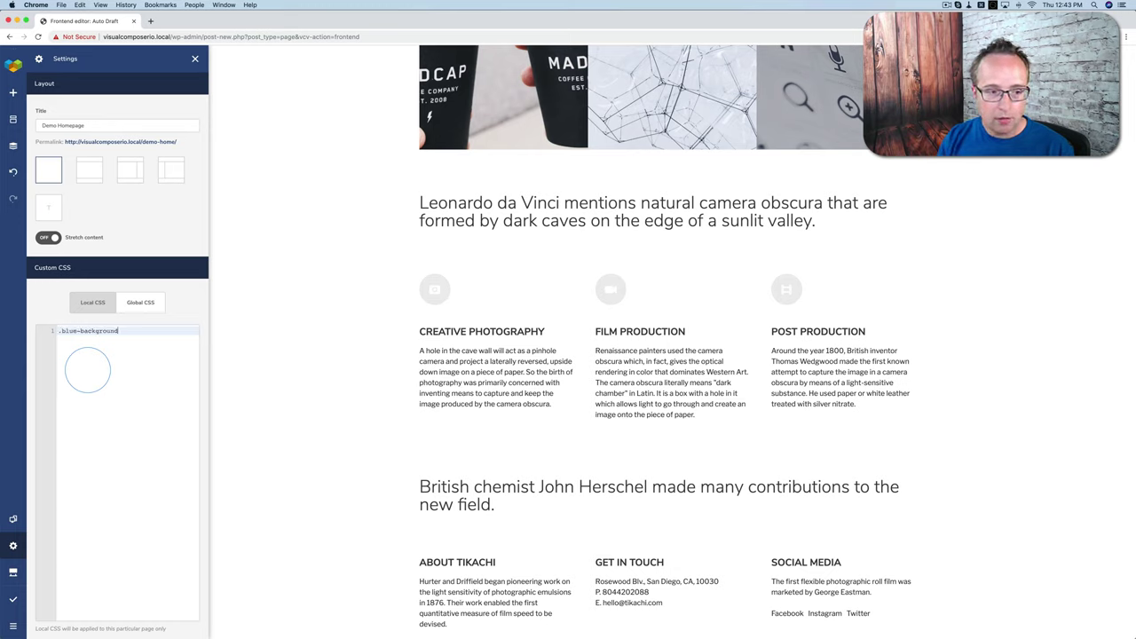
type("{")
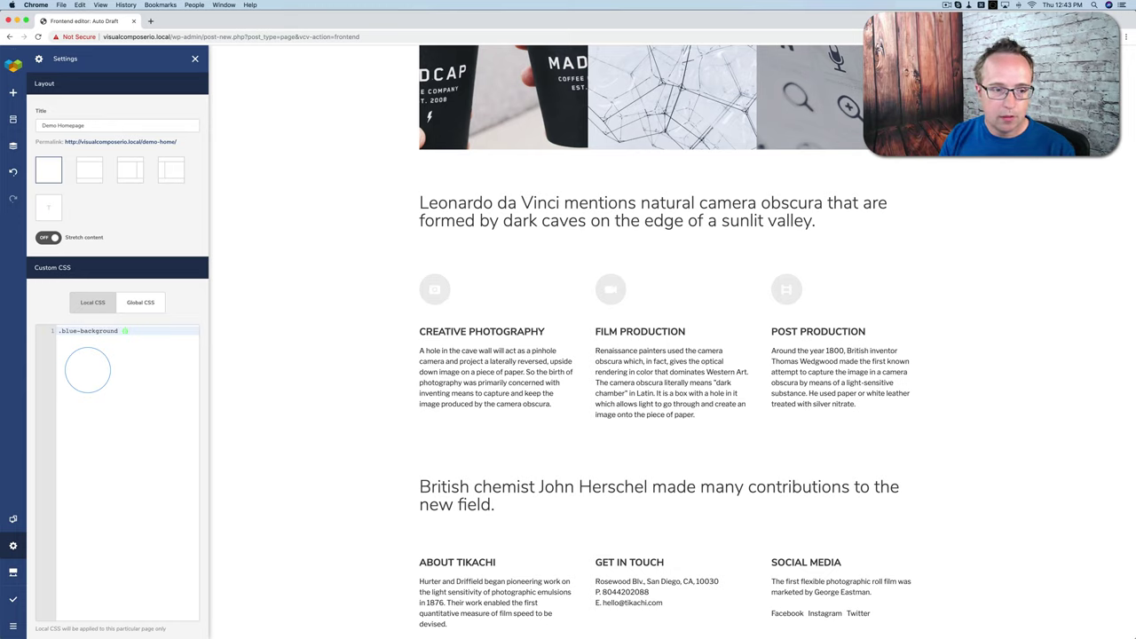
type("background-co")
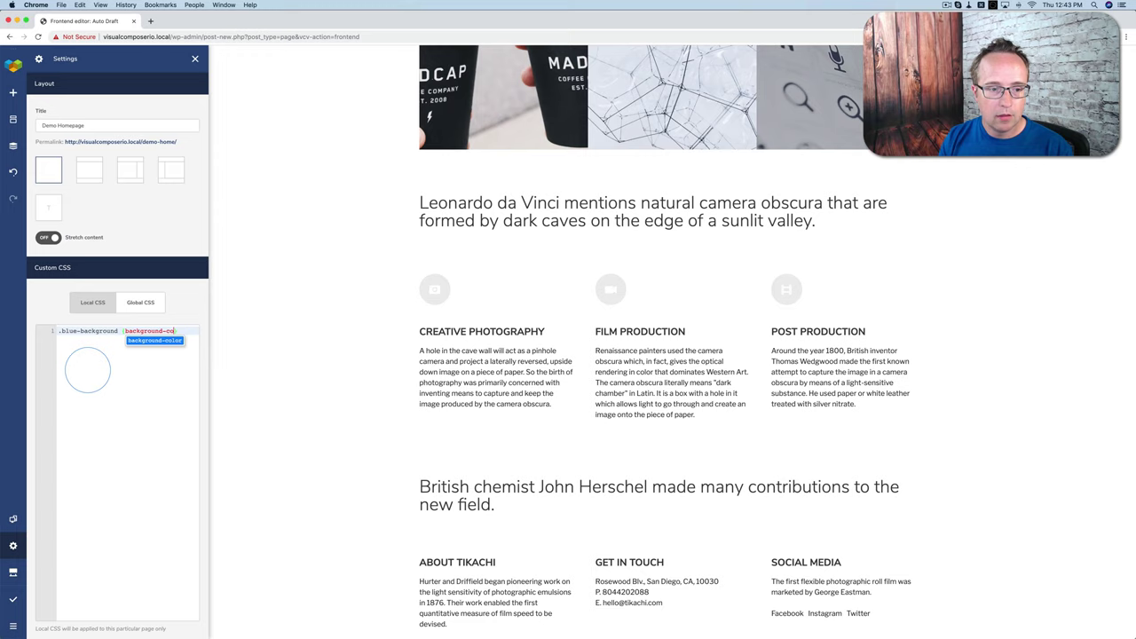
key("Return")
type(":blue;")
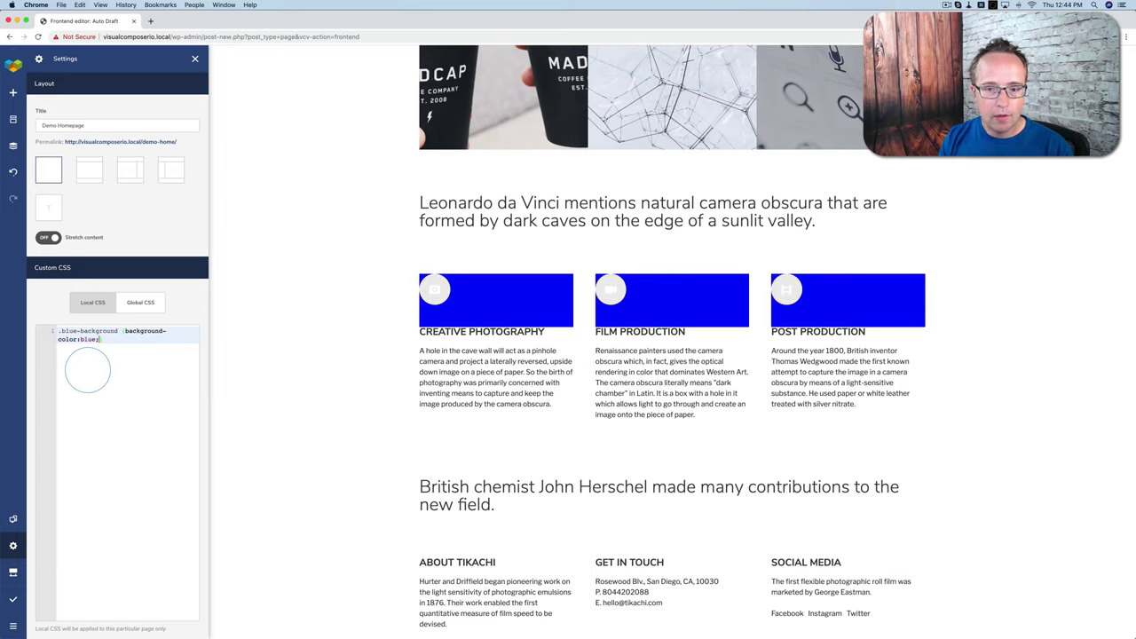
type("}")
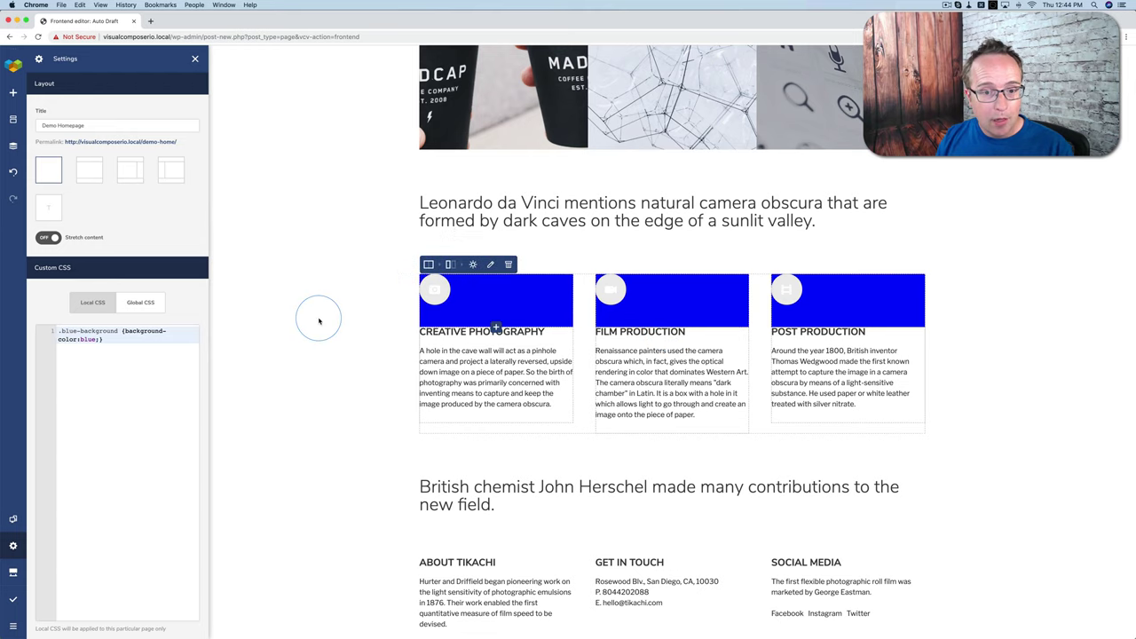
Step: Change the background colour in the .blue-background rule to lightblue
double_click(86, 339)
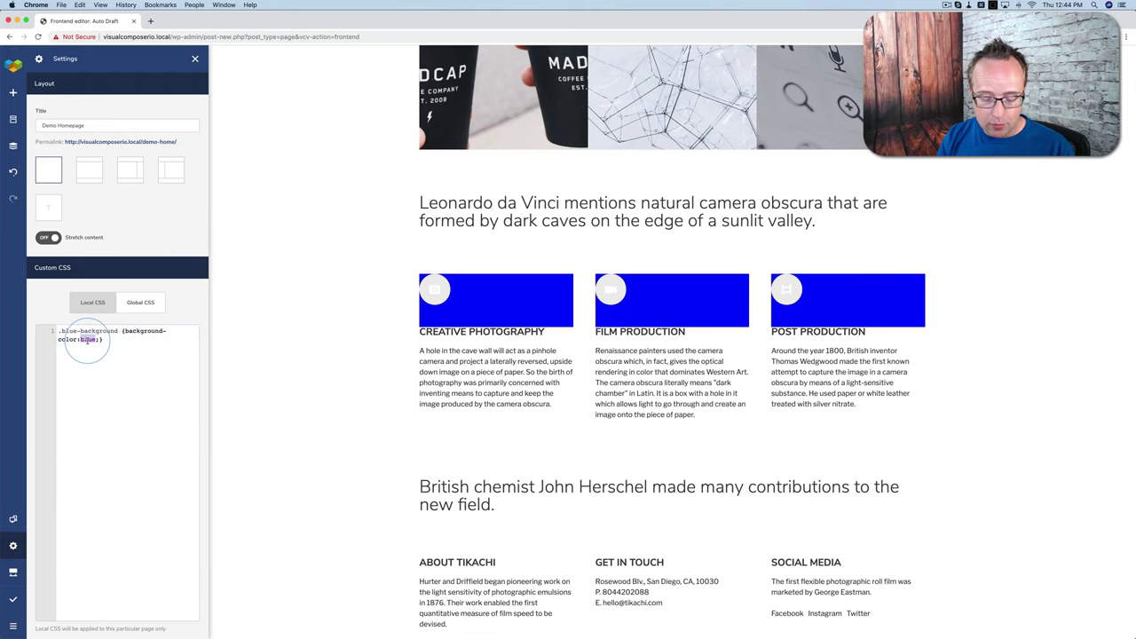
type("light-blu")
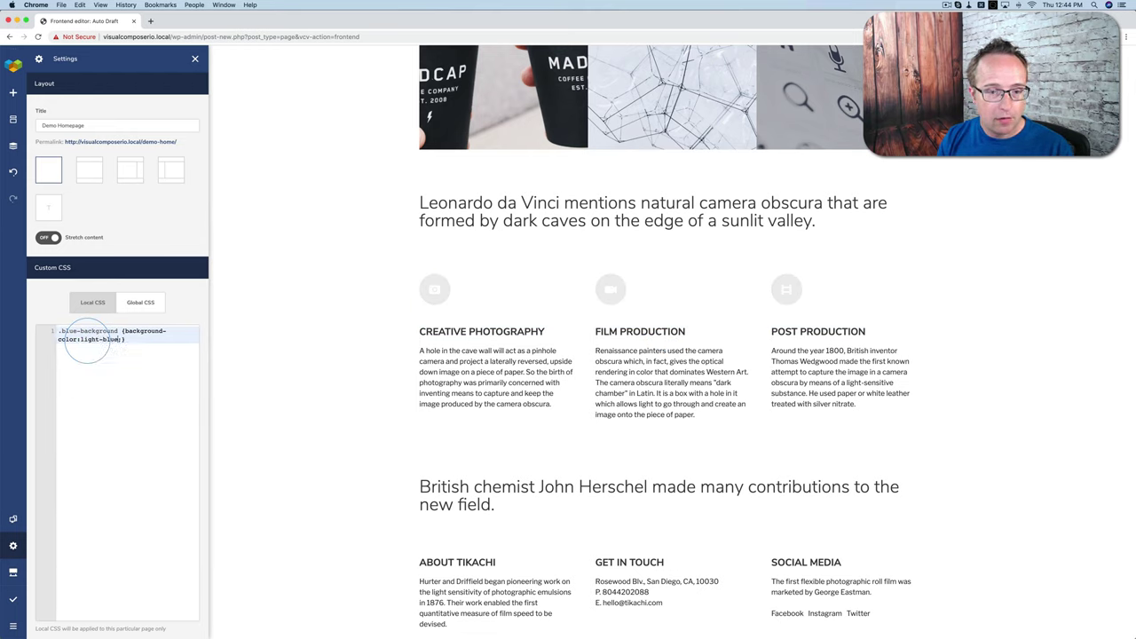
key("BackSpace")
type("blue")
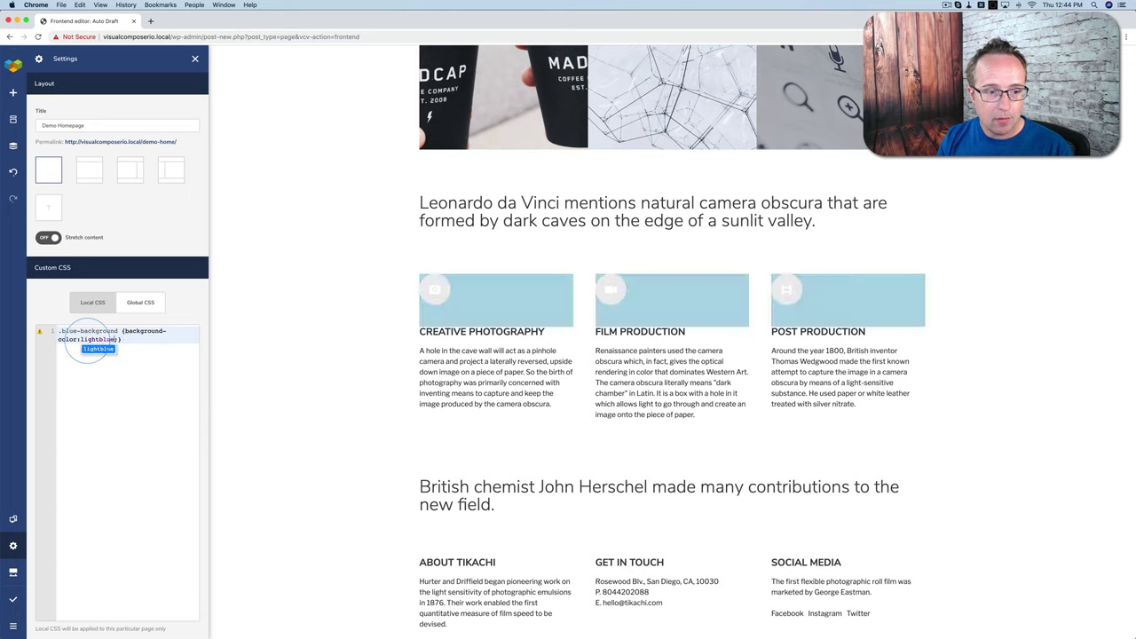
key("Escape")
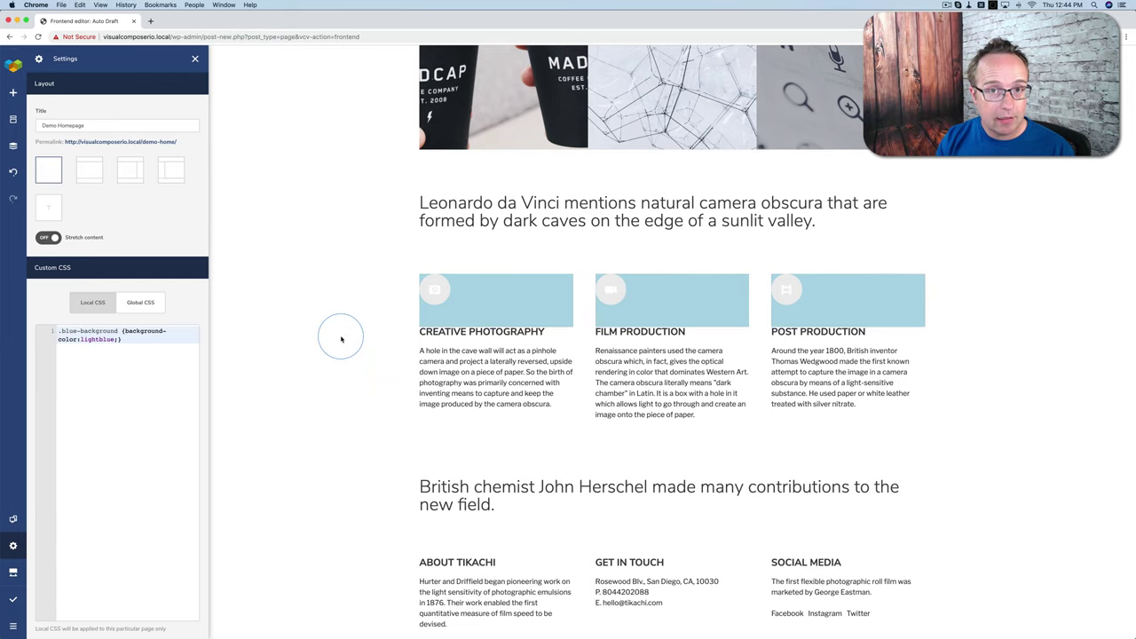
Step: Compare the page's local custom CSS with the site-wide global CSS
scroll(341, 339, "down", 1)
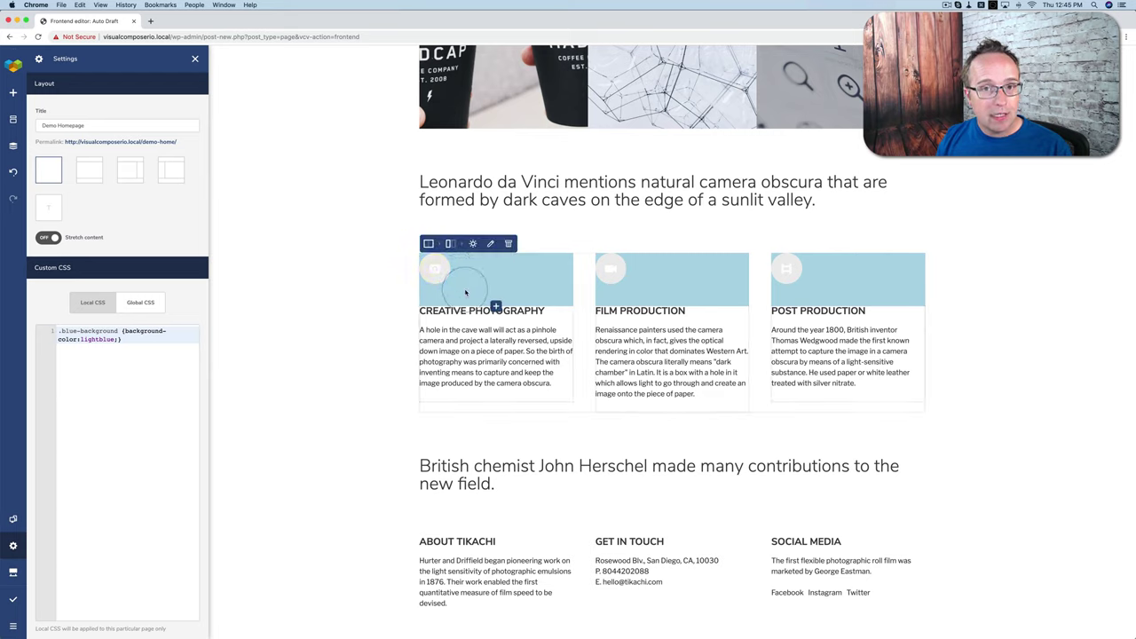
left_click(314, 386)
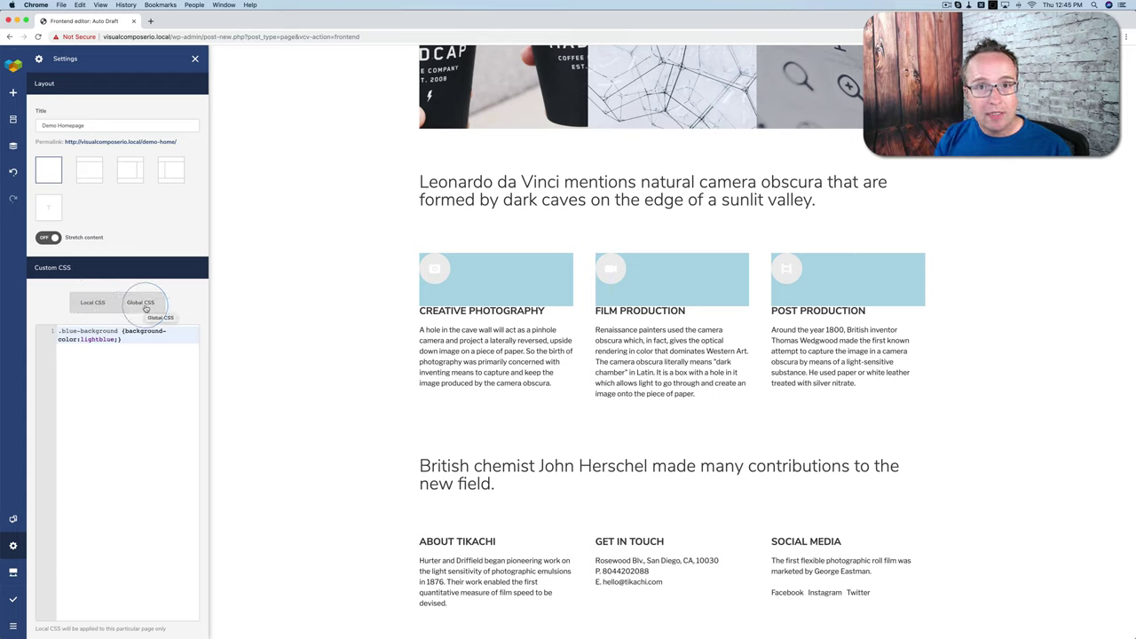
left_click(142, 303)
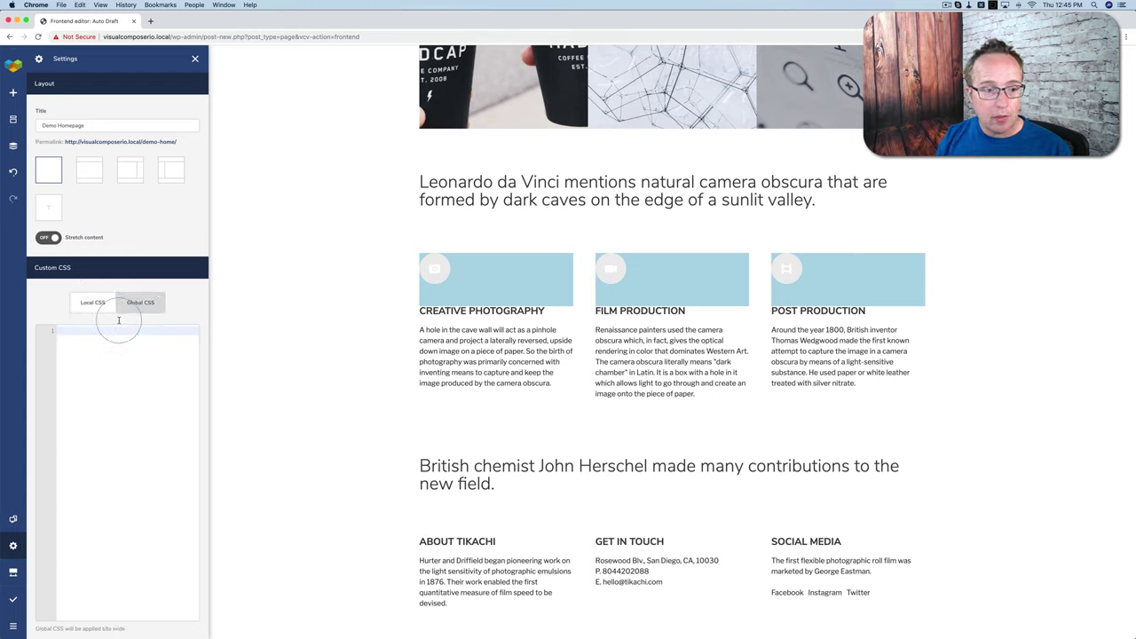
left_click(90, 302)
left_click(144, 304)
left_click(91, 303)
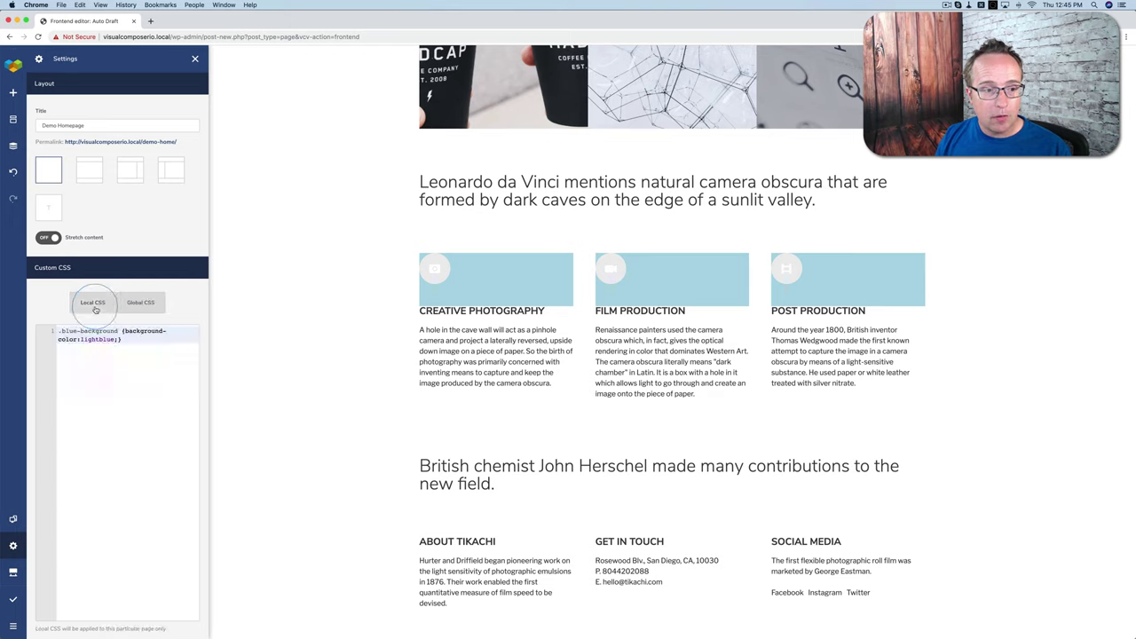
left_click(109, 355)
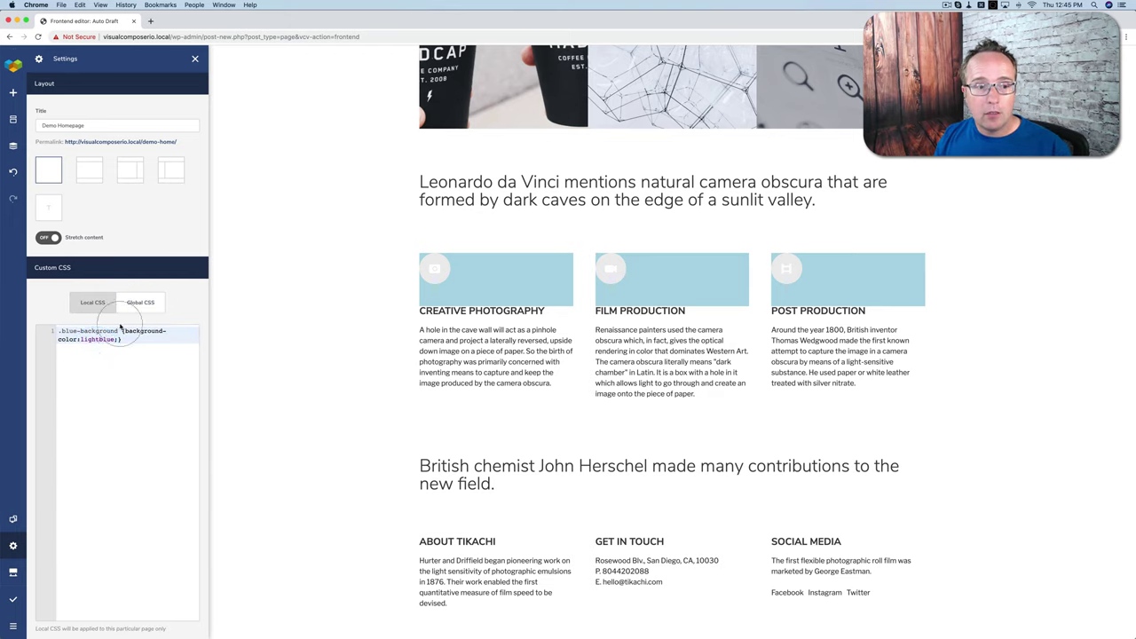
left_click(142, 303)
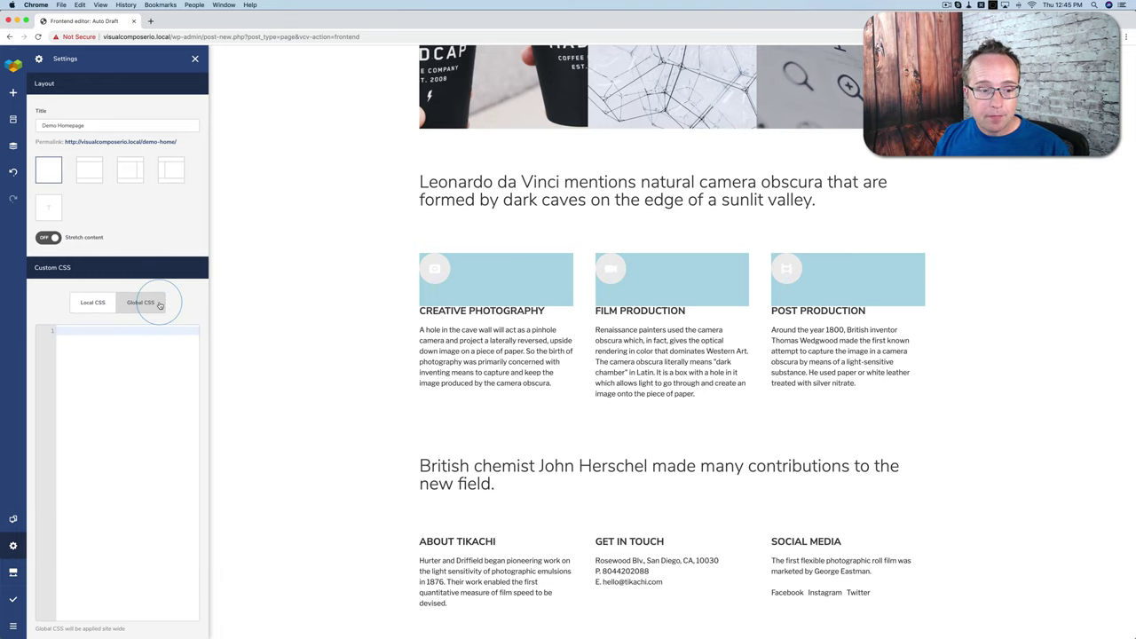
Step: Review the head and footer code areas of the custom JavaScript settings, then view the global JavaScript
scroll(173, 303, "down", 5)
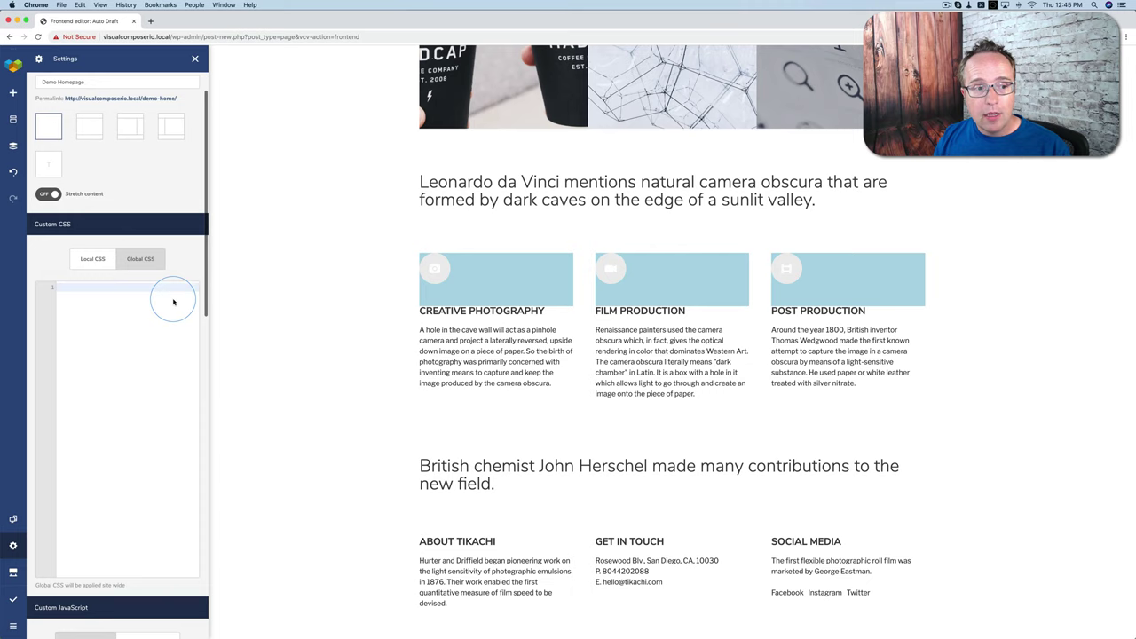
scroll(174, 302, "down", 5)
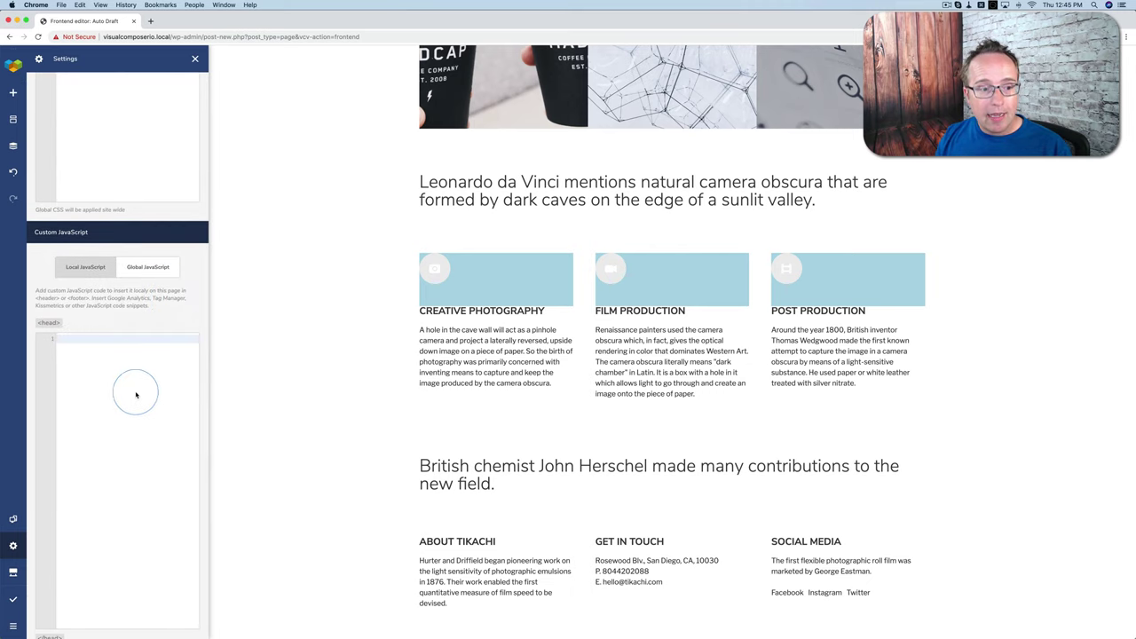
scroll(130, 419, "down", 2)
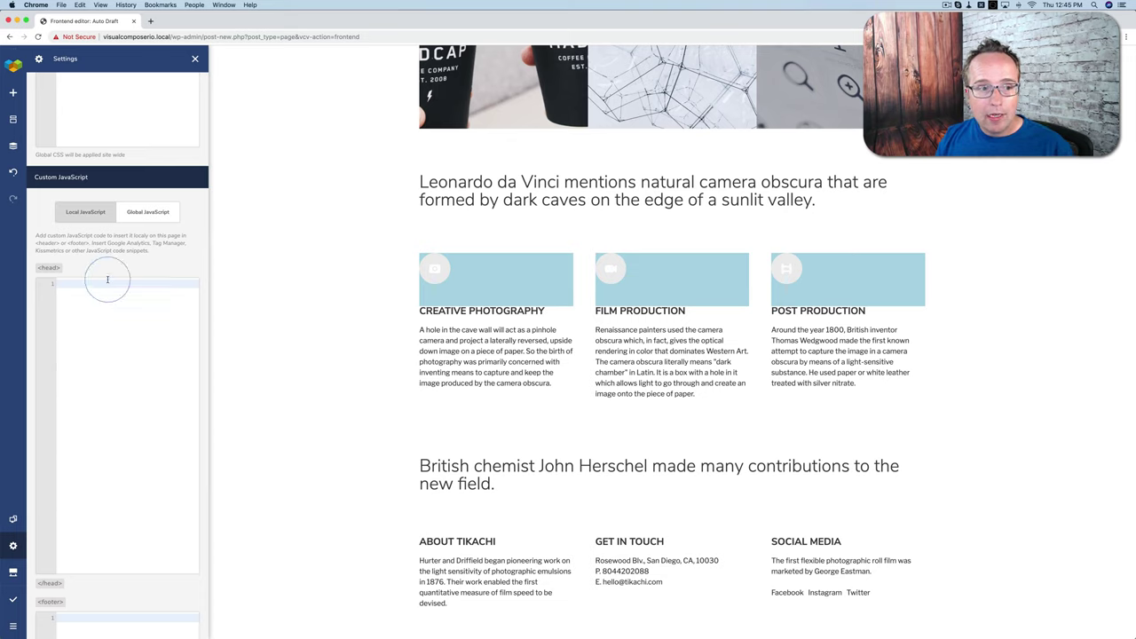
scroll(101, 385, "down", 8)
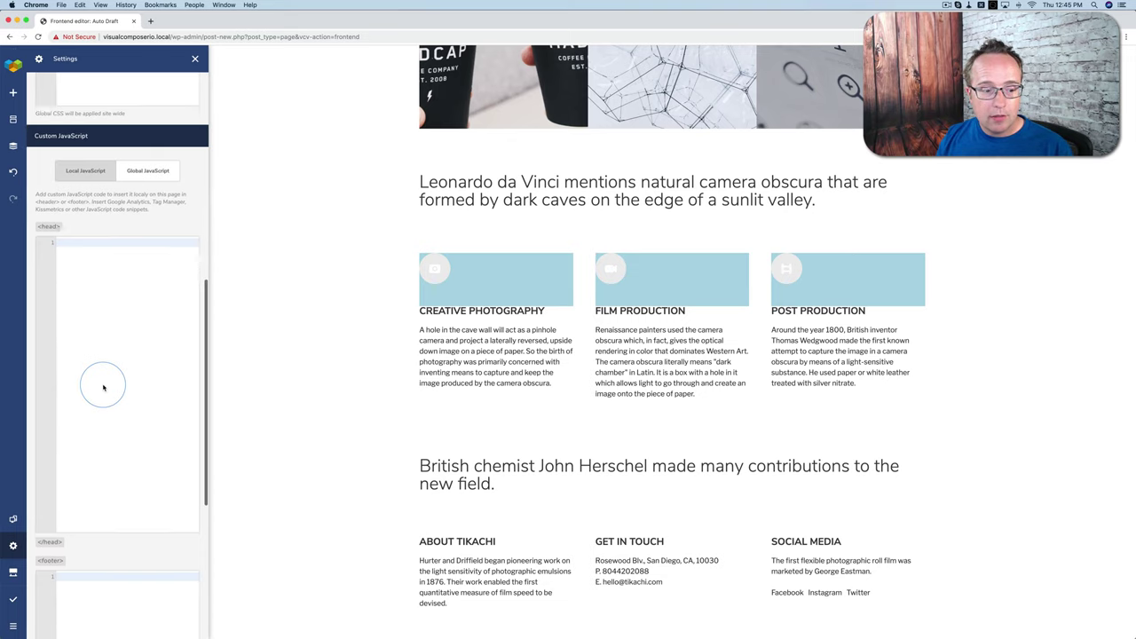
scroll(85, 438, "up", 6)
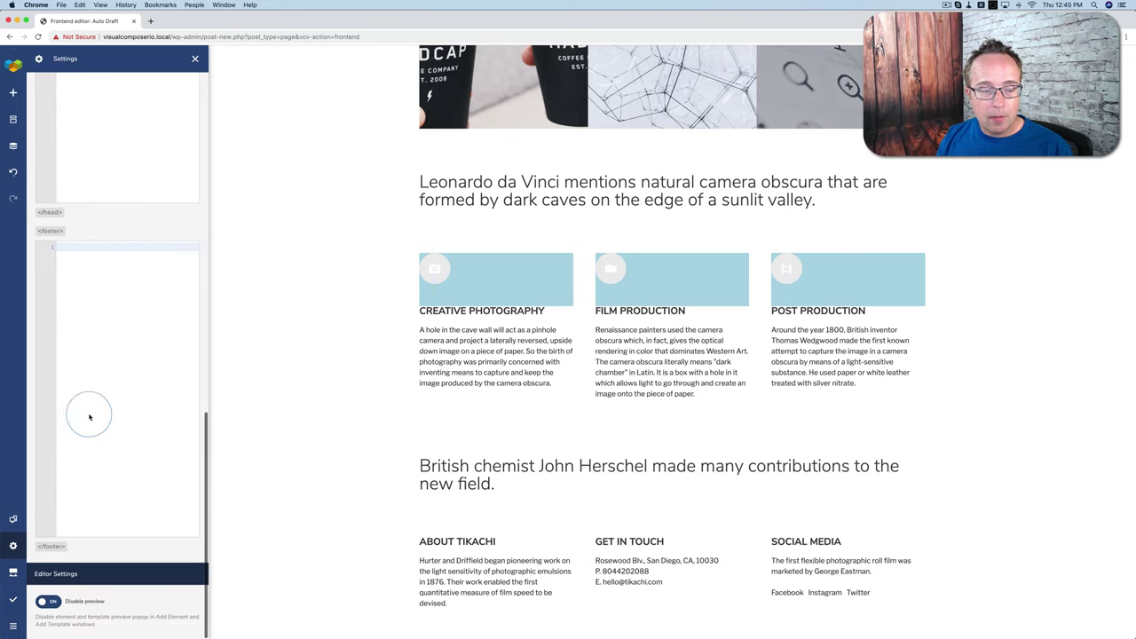
scroll(106, 320, "up", 2)
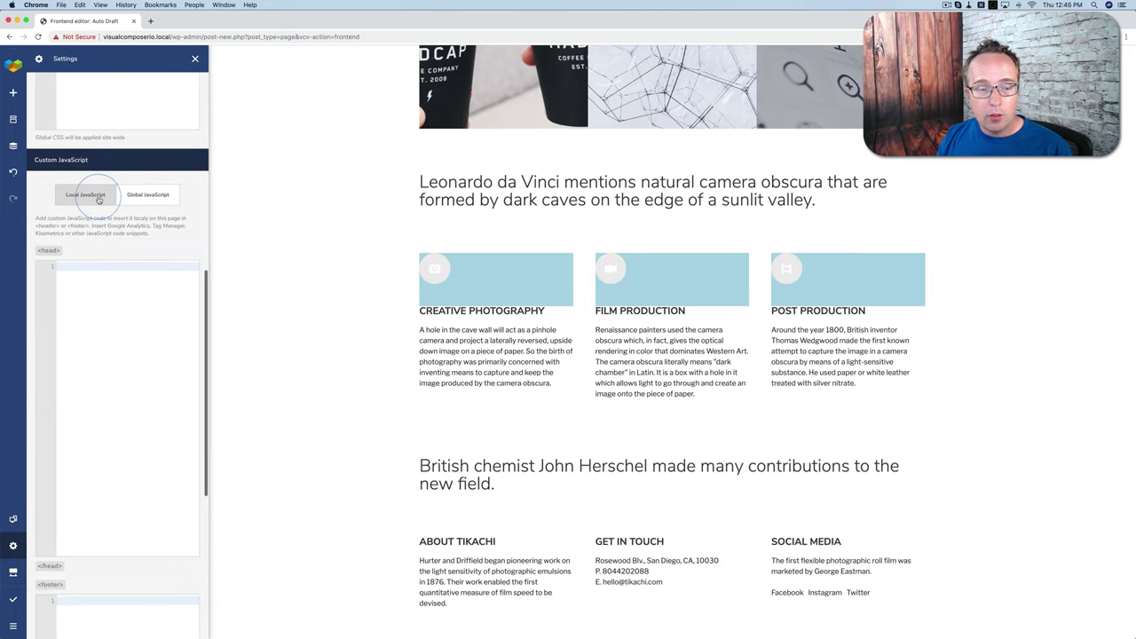
left_click(146, 195)
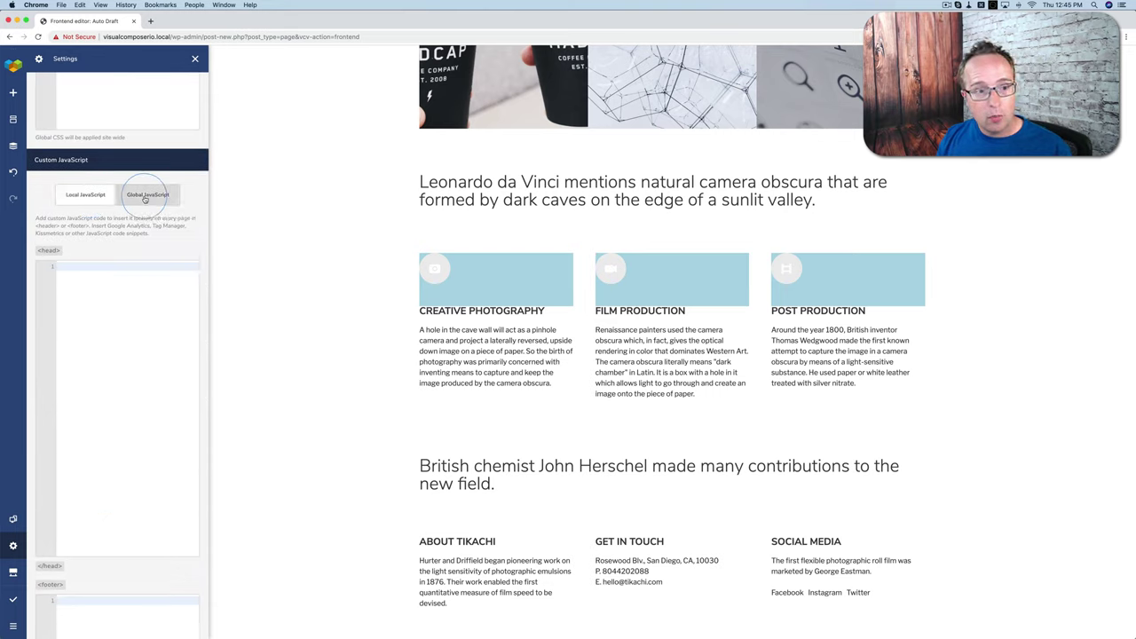
Step: Compare the page's local JavaScript settings with the global JavaScript settings, ending on the local ones
left_click(85, 194)
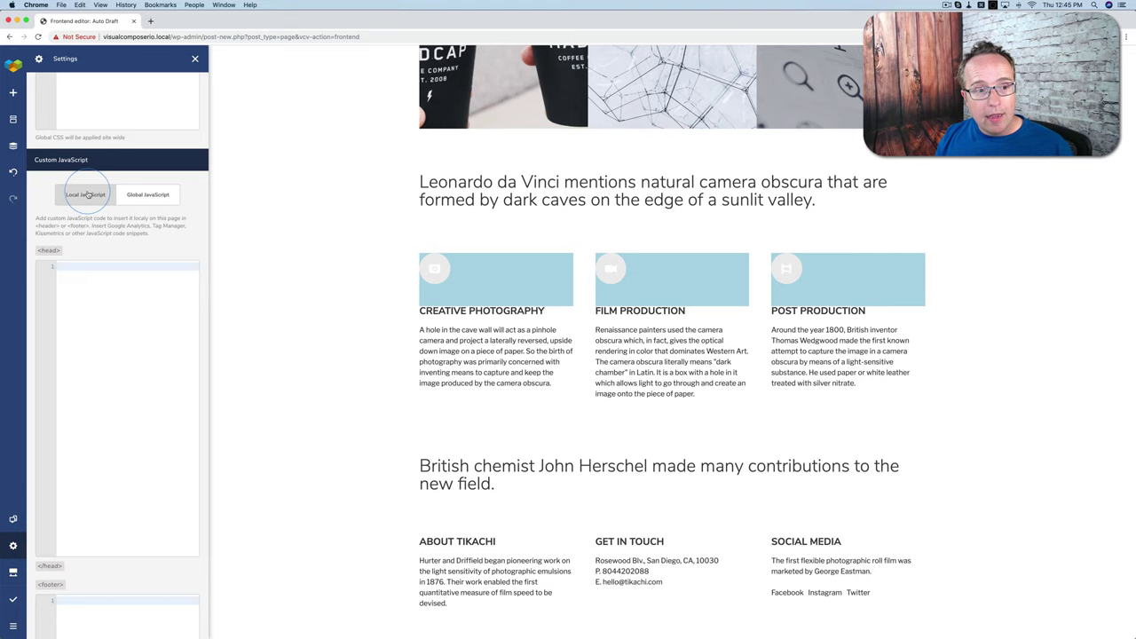
left_click(90, 317)
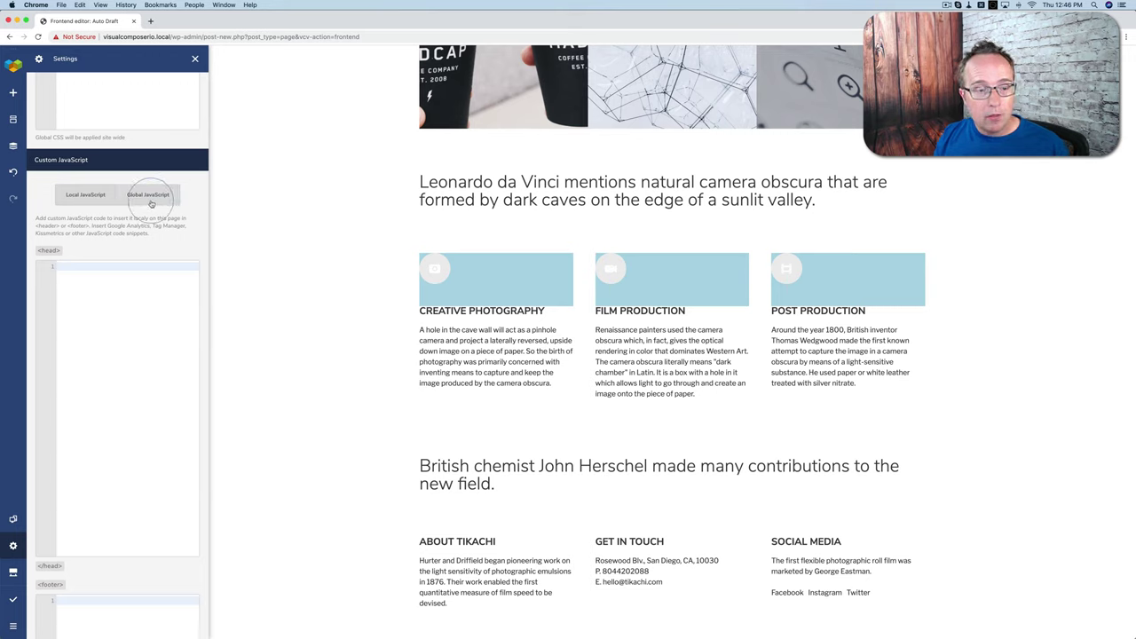
left_click(156, 348)
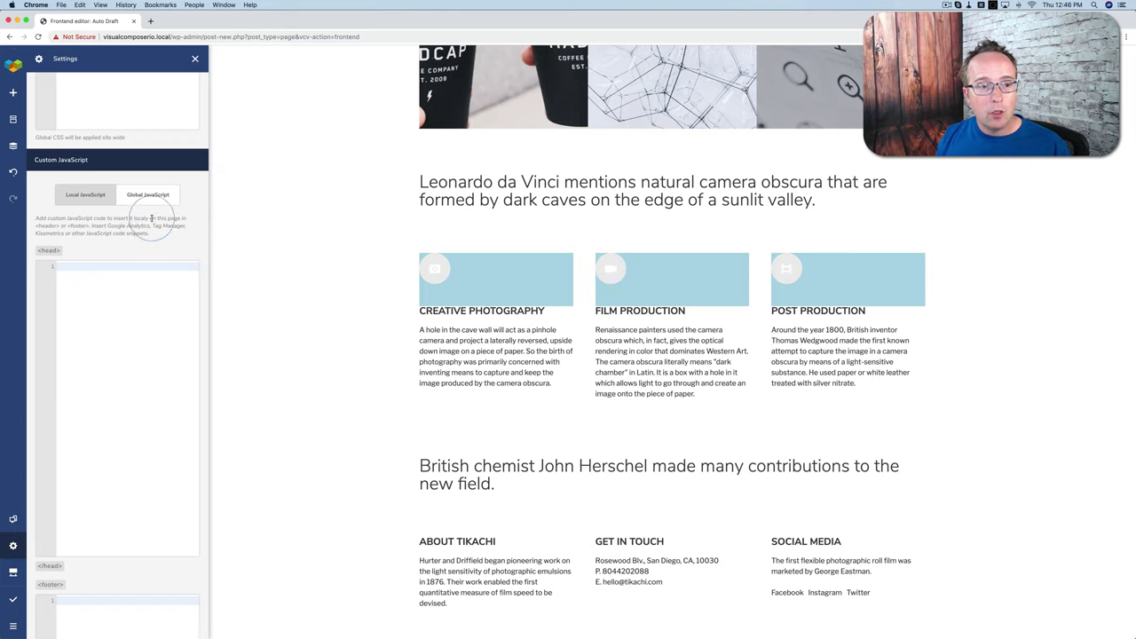
left_click(147, 195)
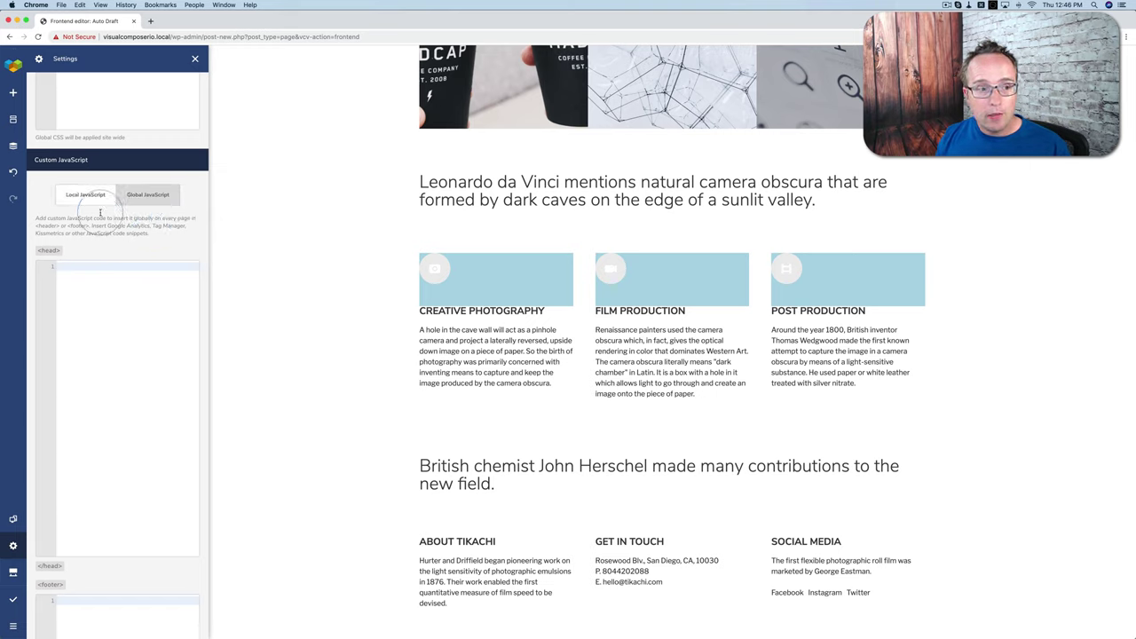
left_click(84, 195)
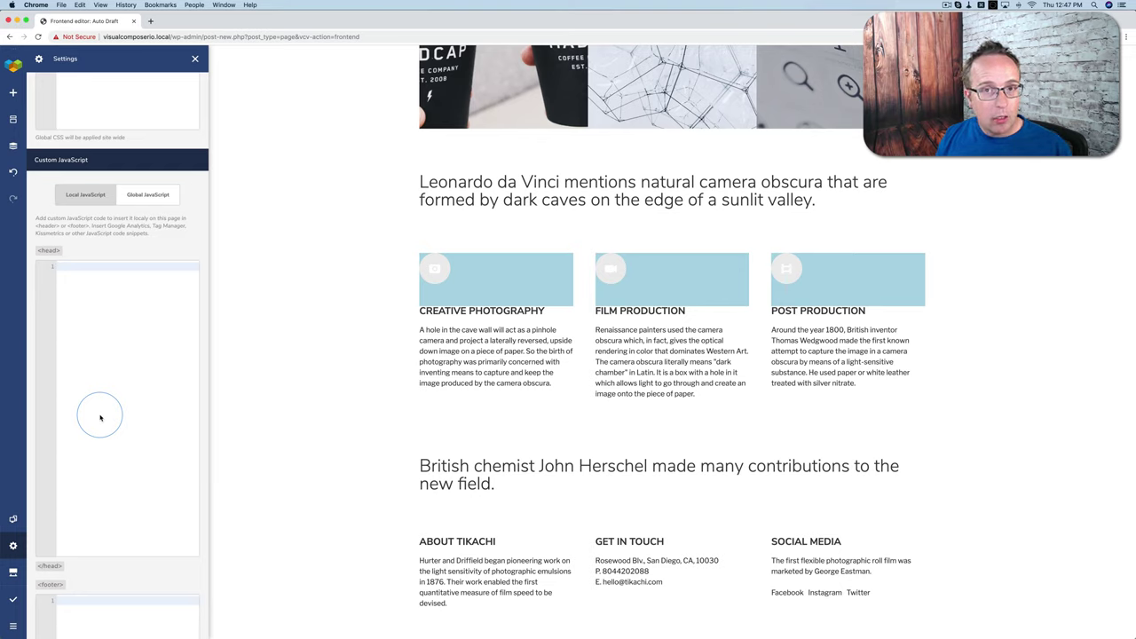
Step: Examine the local JavaScript's head and footer code areas, then return to the page's local custom CSS
scroll(91, 373, "down", 4)
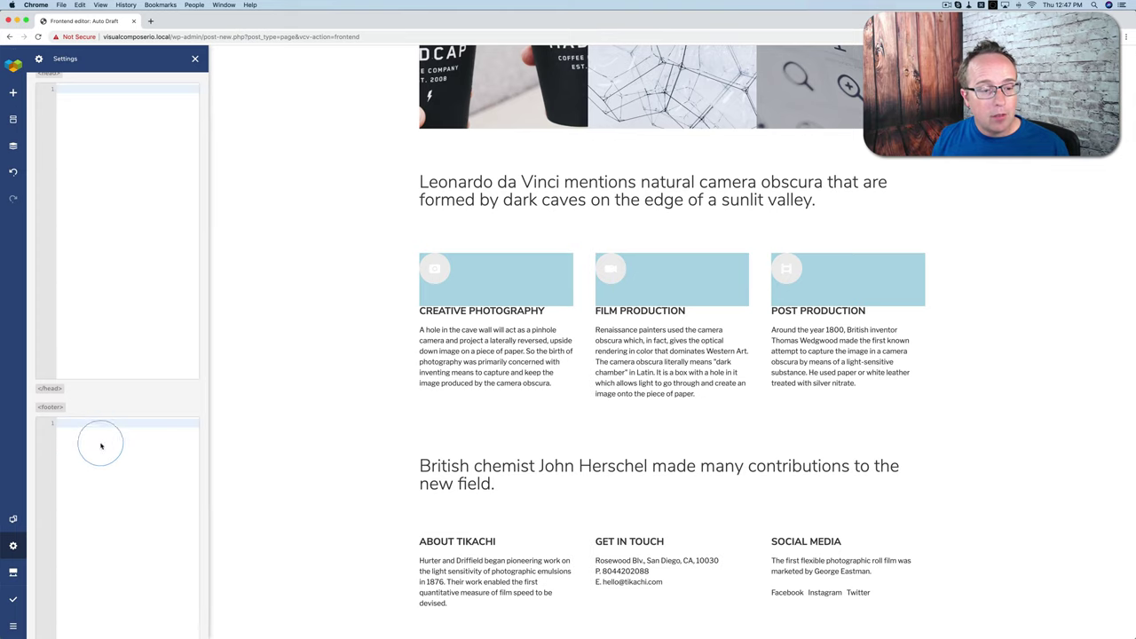
scroll(113, 436, "up", 3)
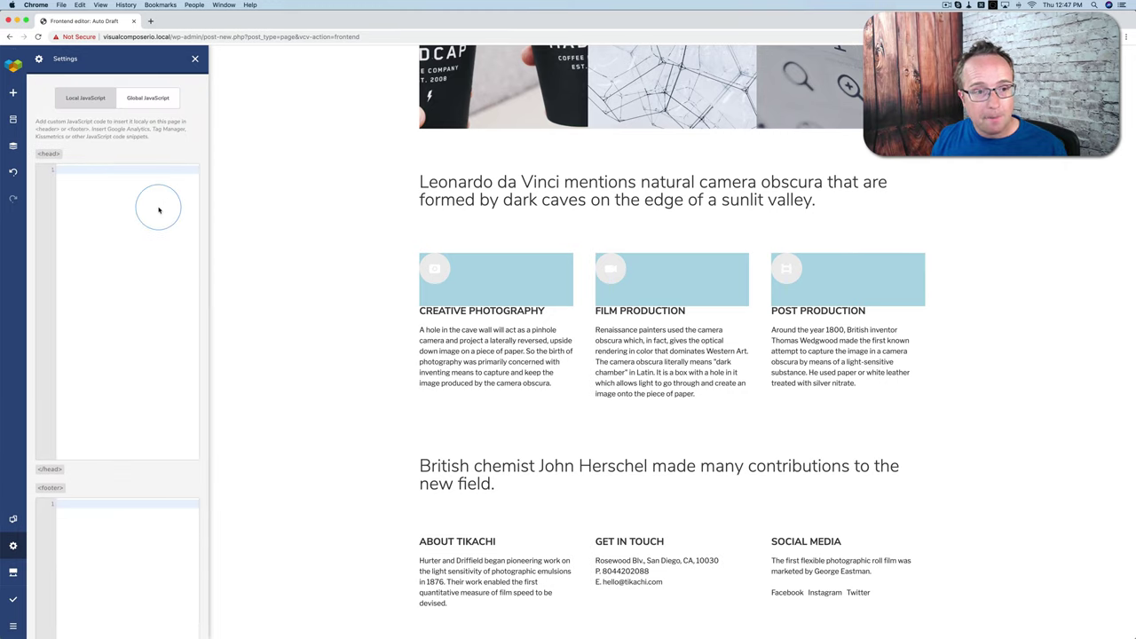
scroll(159, 211, "up", 1)
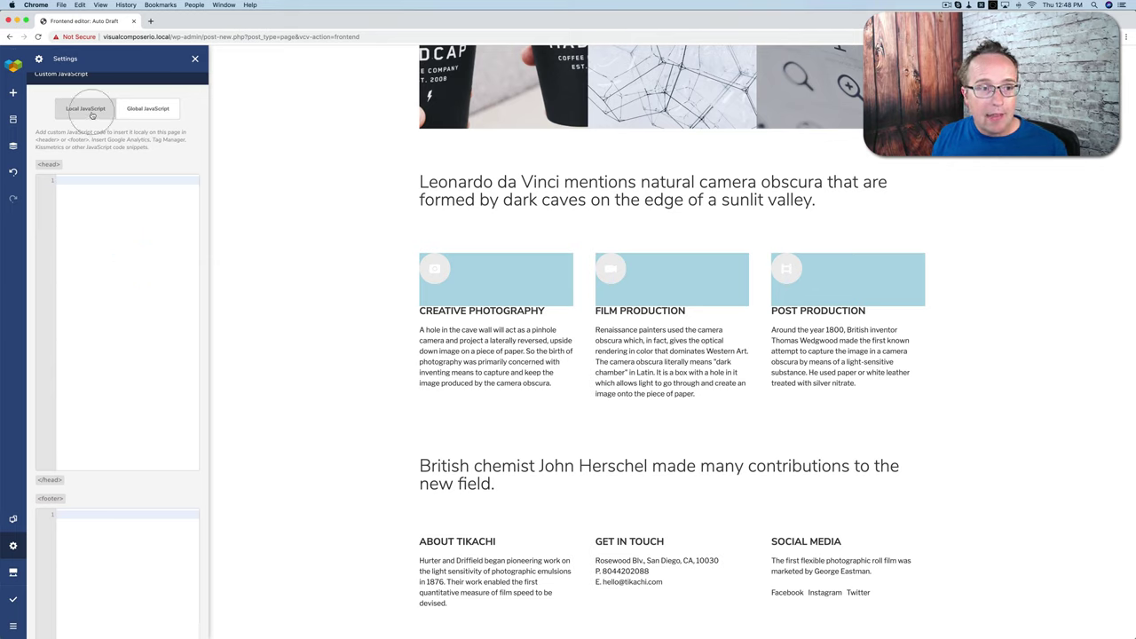
scroll(125, 231, "up", 10)
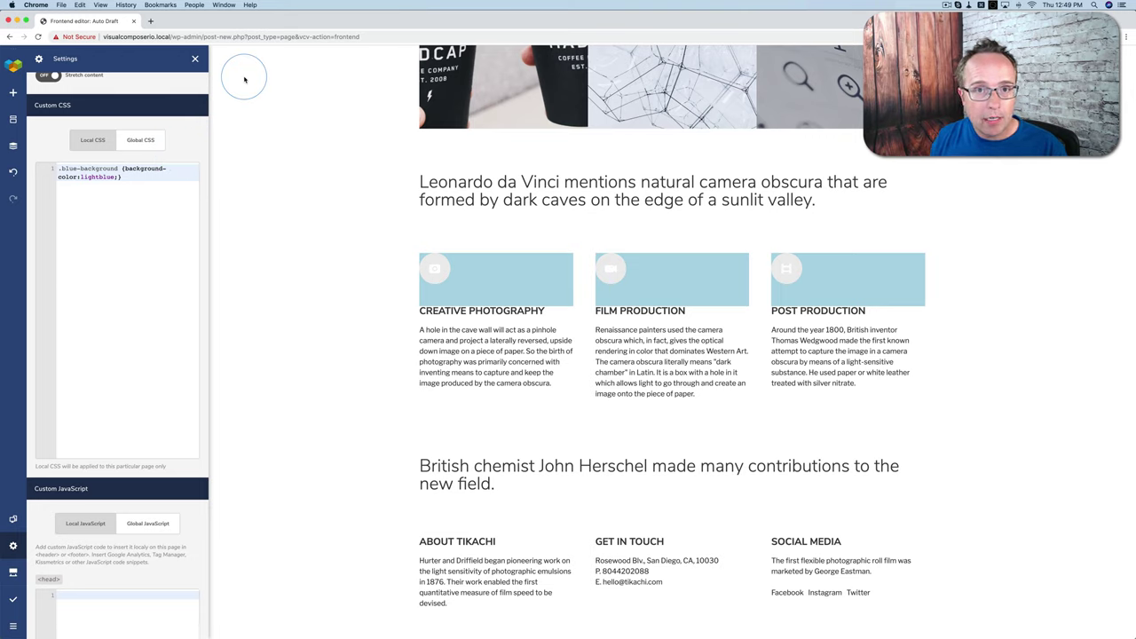
Step: Open visualcomposer.com in a new browser tab and go to its Download page
left_click(150, 21)
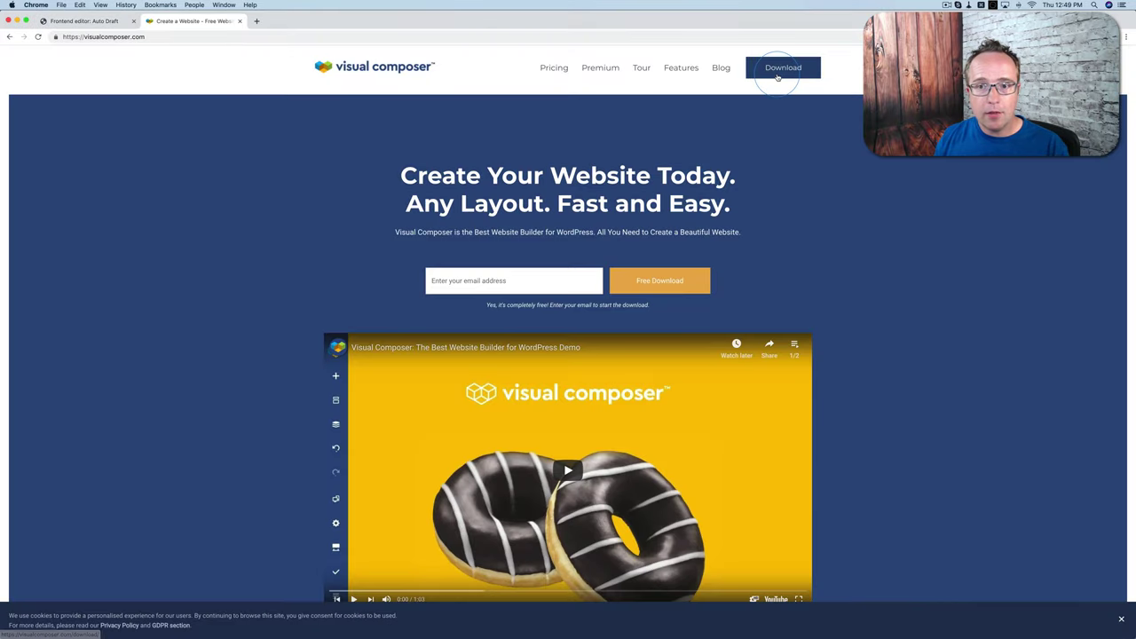
left_click(778, 76)
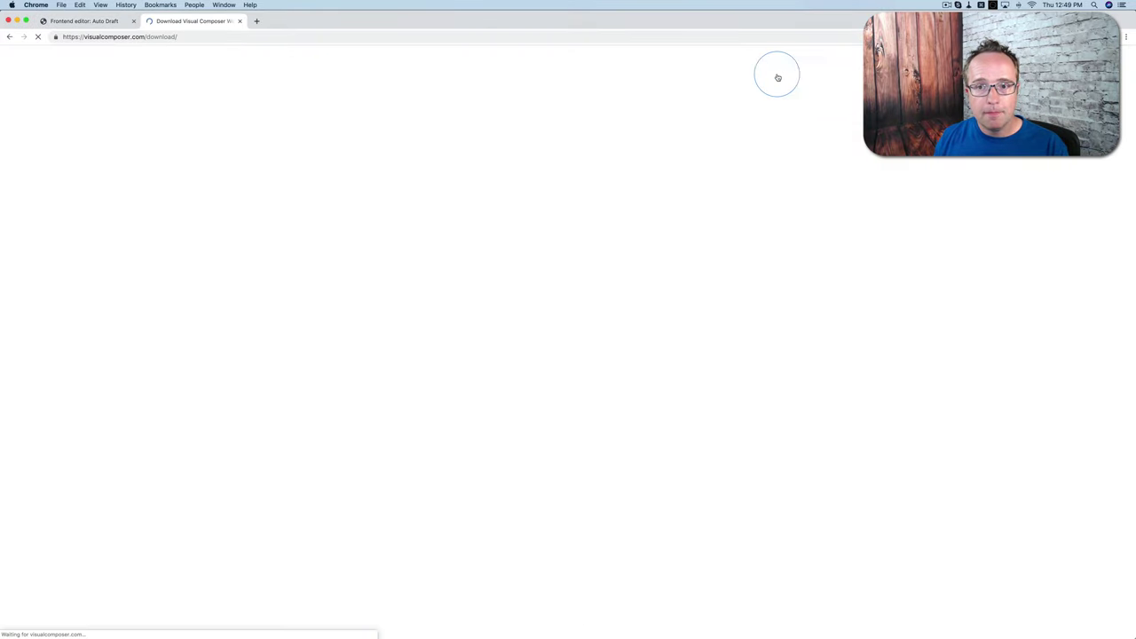